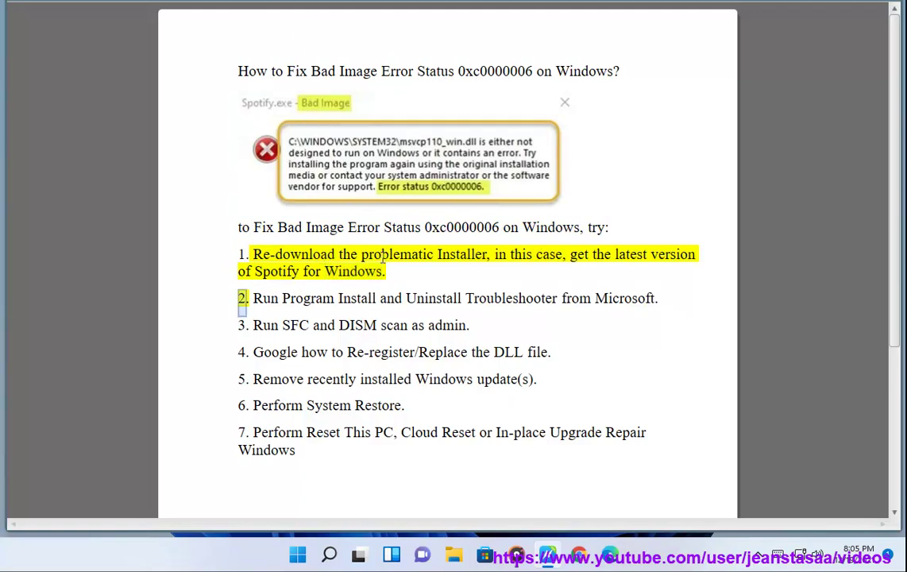
- Google 'Spotify for Windows' and highlight the official Windows download result, then minimize Chrome
{"action": "left_click", "coordinate": [585, 560]}
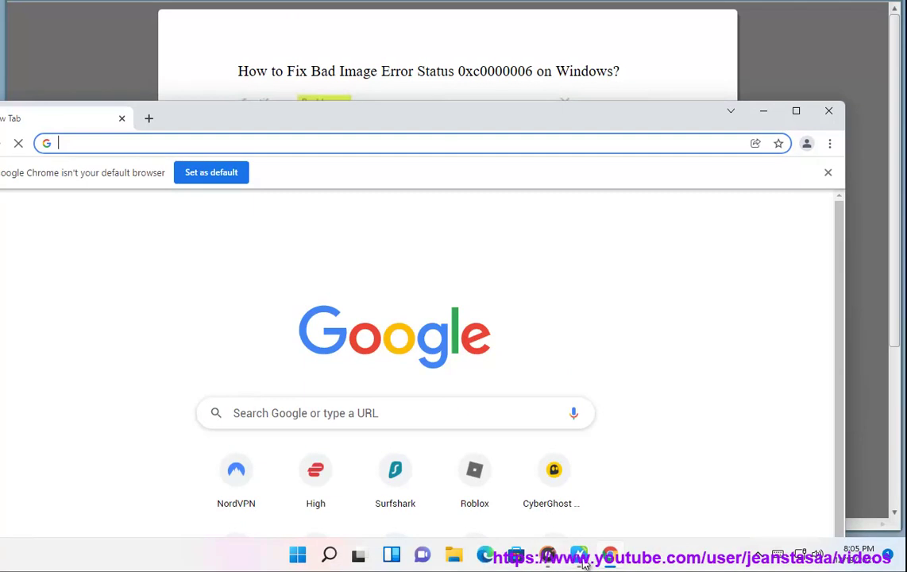
{"action": "type", "text": "Spotify for Windows"}
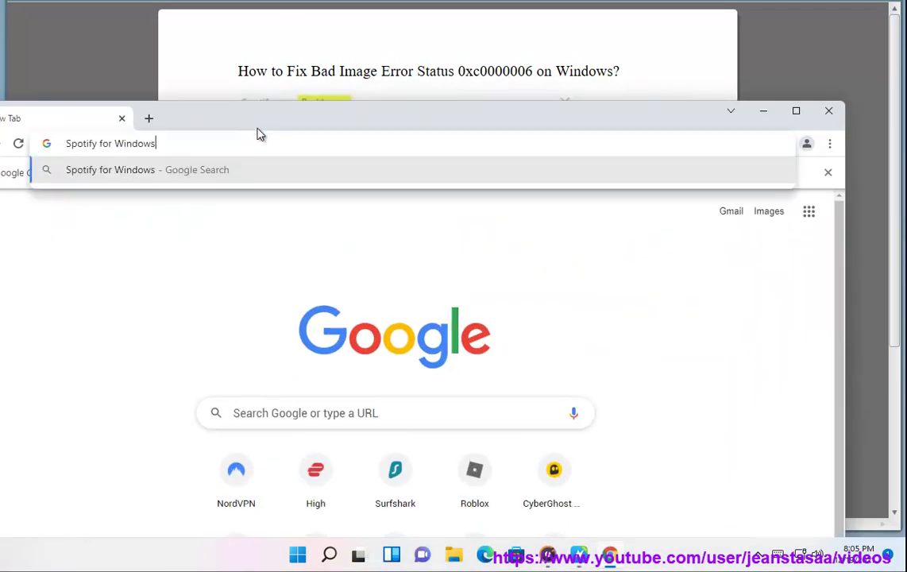
{"action": "key", "text": "Return"}
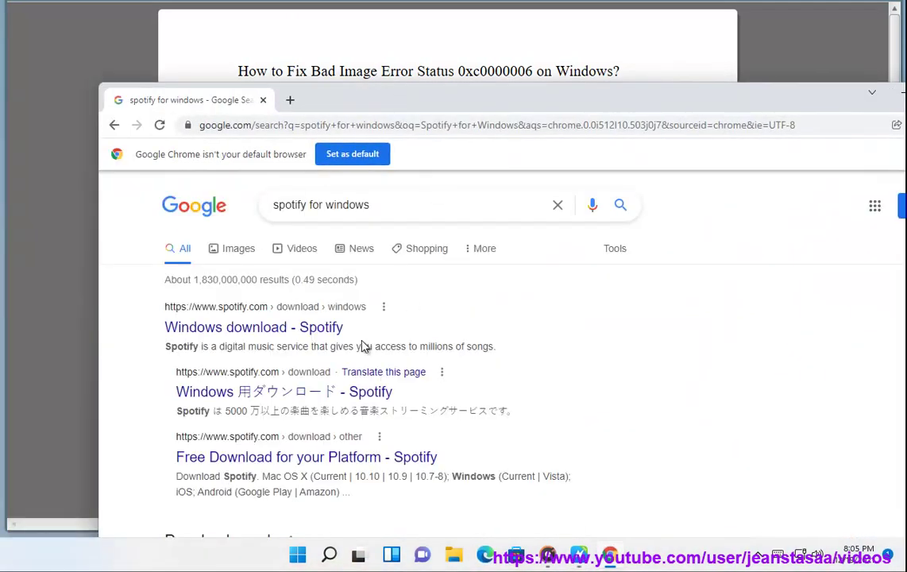
{"action": "left_click_drag", "start_coordinate": [350, 328], "coordinate": [142, 334]}
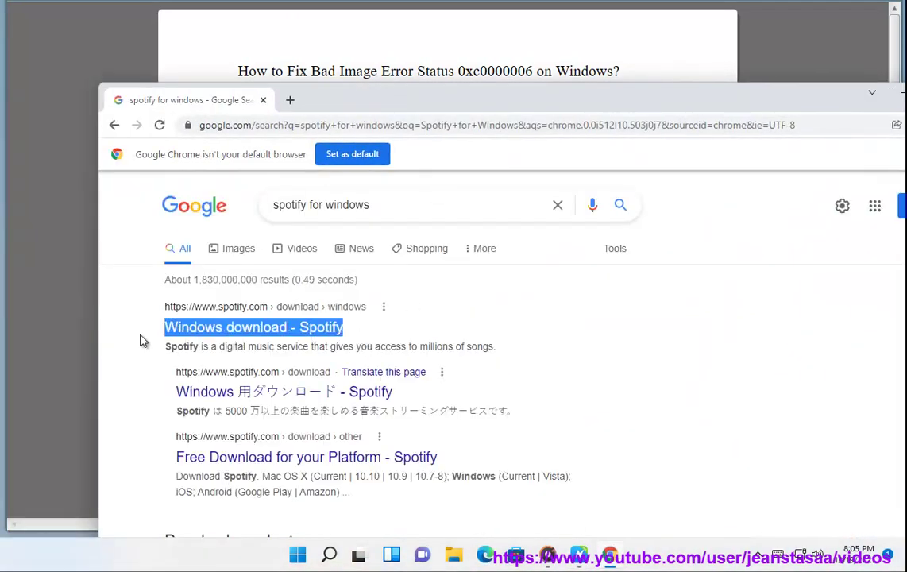
{"action": "left_click", "coordinate": [897, 102]}
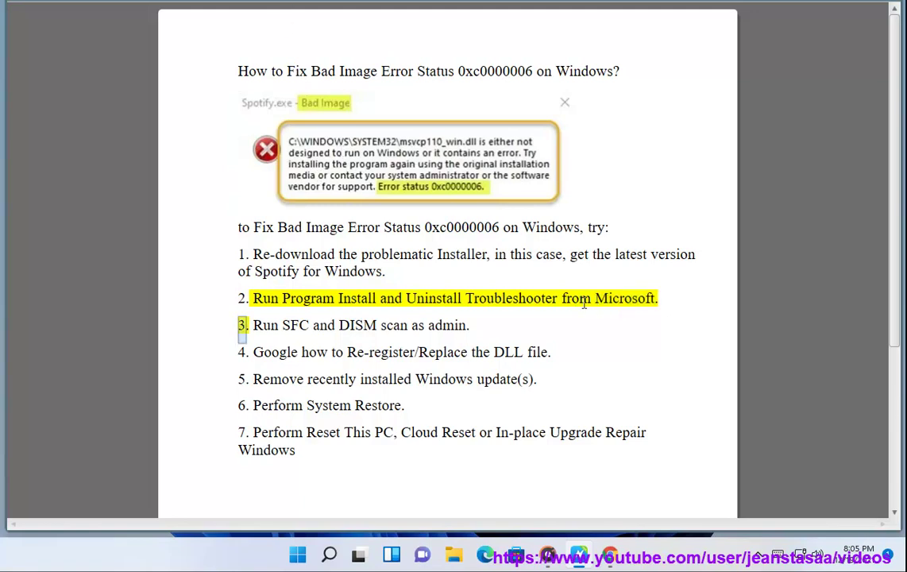
- Search Google for the copied 'Program Install and Uninstall Troubleshooter' name and open the support.microsoft.com result
{"action": "mouse_move", "coordinate": [555, 297]}
{"action": "left_mouse_down"}
{"action": "mouse_move", "coordinate": [263, 300]}
{"action": "mouse_move", "coordinate": [287, 305]}
{"action": "left_mouse_up"}
{"action": "key", "text": "ctrl+c"}
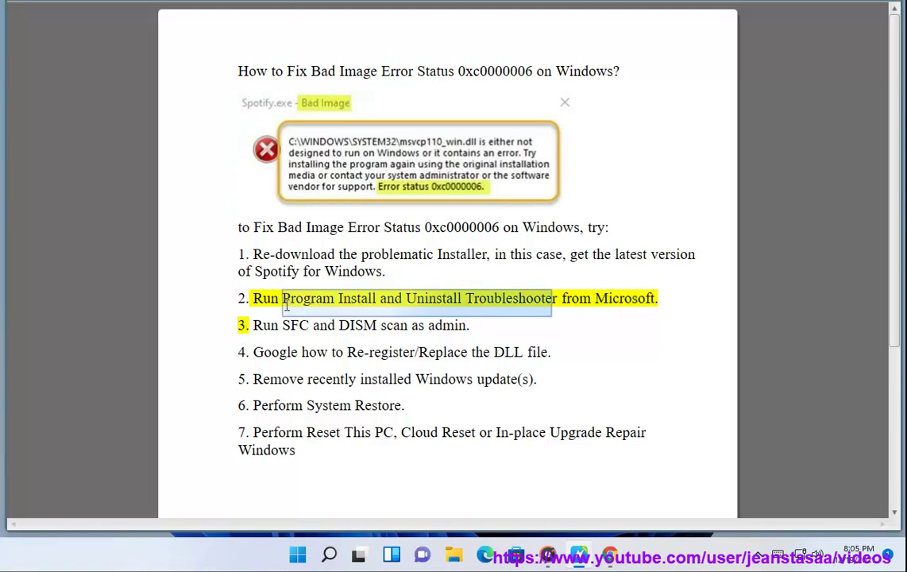
{"action": "left_click", "coordinate": [558, 537]}
{"action": "left_click", "coordinate": [369, 205]}
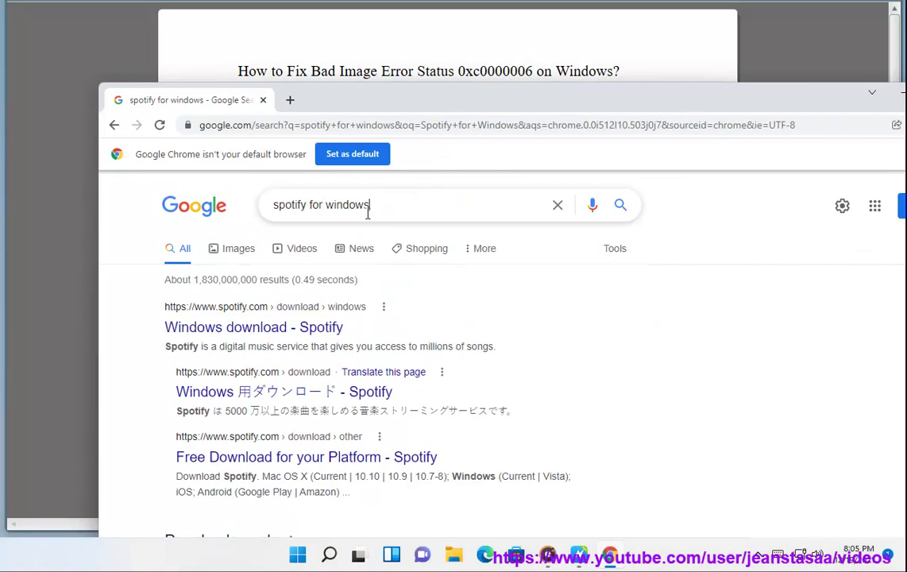
{"action": "key", "text": "ctrl+a"}
{"action": "key", "text": "ctrl+v"}
{"action": "left_click", "coordinate": [489, 235]}
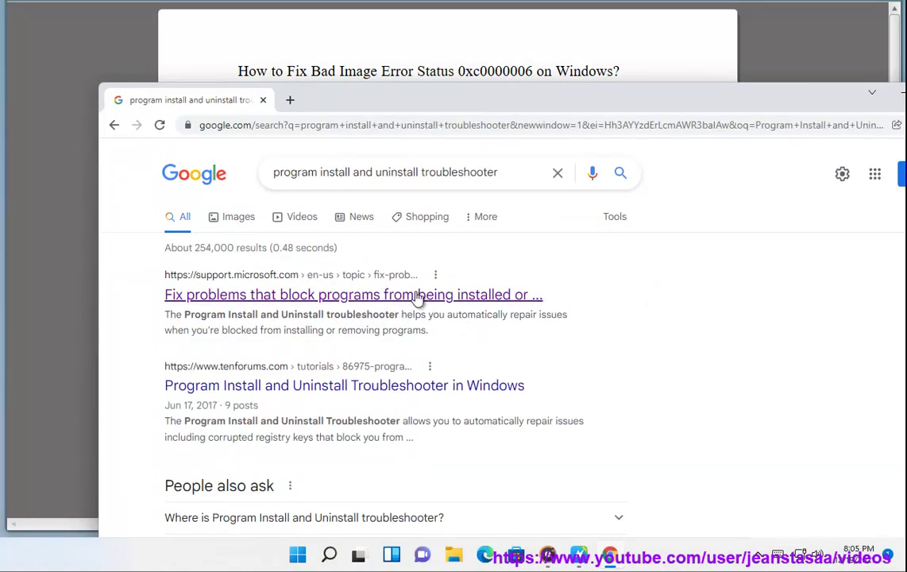
{"action": "left_click", "coordinate": [419, 295]}
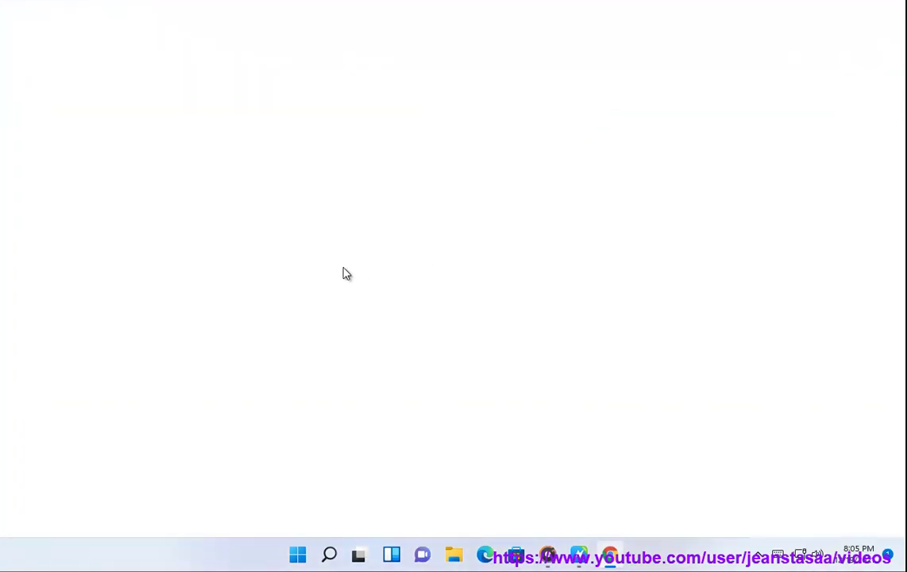
- Download and run the troubleshooter .diagcab, view its Advanced repair option, then cancel it
{"action": "left_click", "coordinate": [170, 396]}
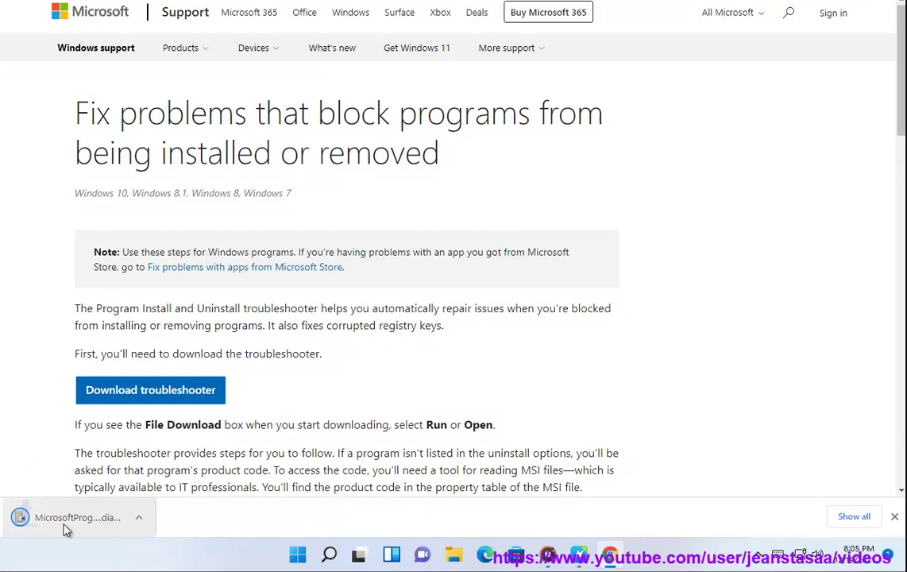
{"action": "left_click", "coordinate": [82, 527]}
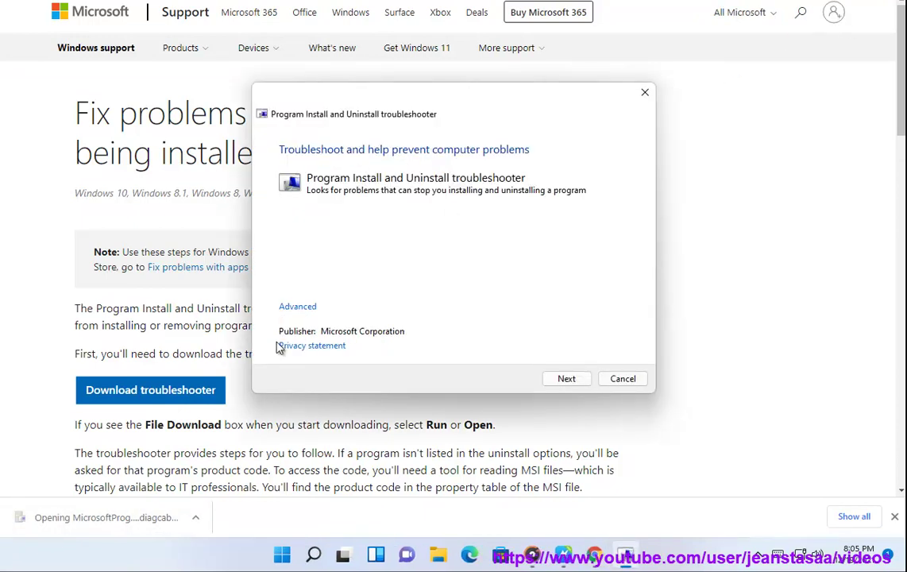
{"action": "left_click", "coordinate": [297, 307]}
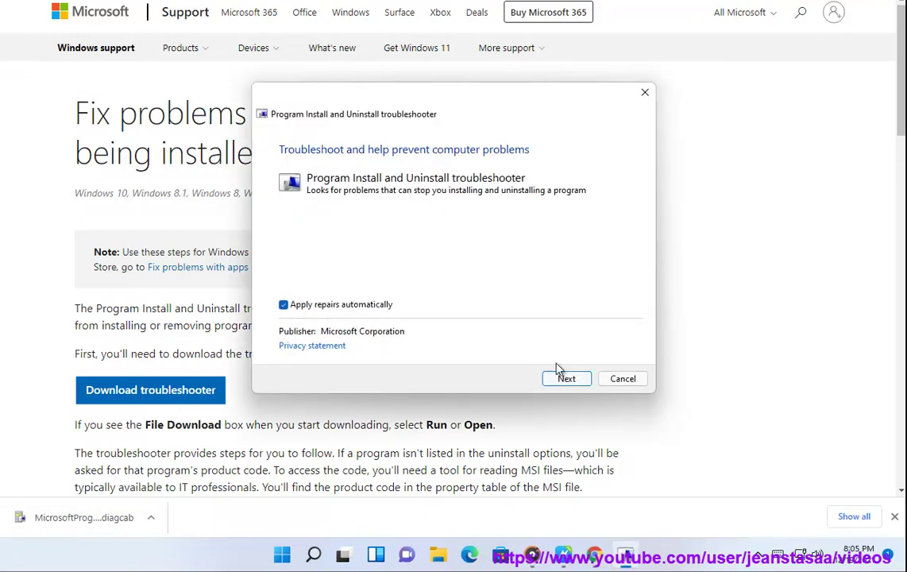
{"action": "left_click", "coordinate": [623, 379]}
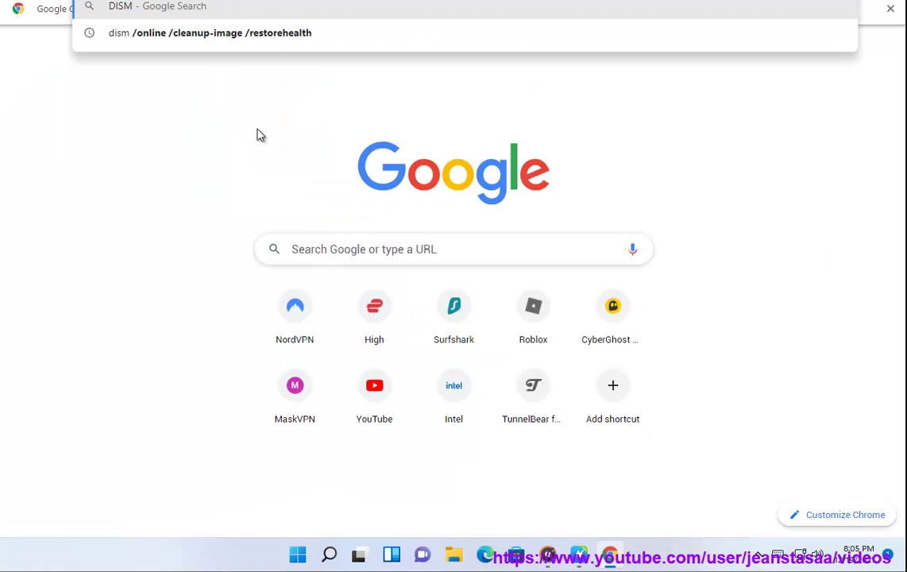
- Correct the mistyped 'dismiss' query and search for 'DISM /Online /Cleanup-Image /RestoreHealth', selecting the command
{"action": "type", "text": "dismiss"}
{"action": "key", "text": "Return"}
{"action": "left_click", "coordinate": [249, 65]}
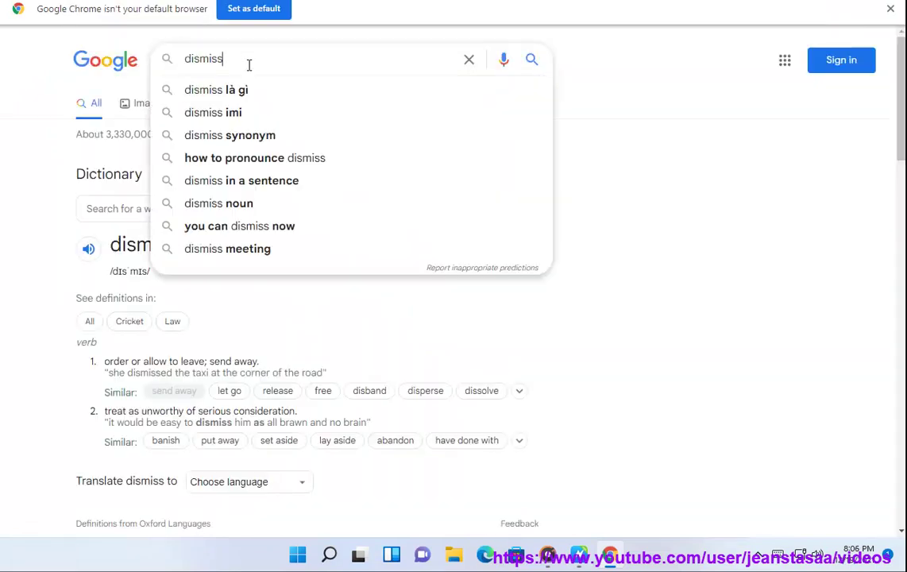
{"action": "left_click_drag", "start_coordinate": [261, 65], "coordinate": [136, 63]}
{"action": "type", "text": "DISM"}
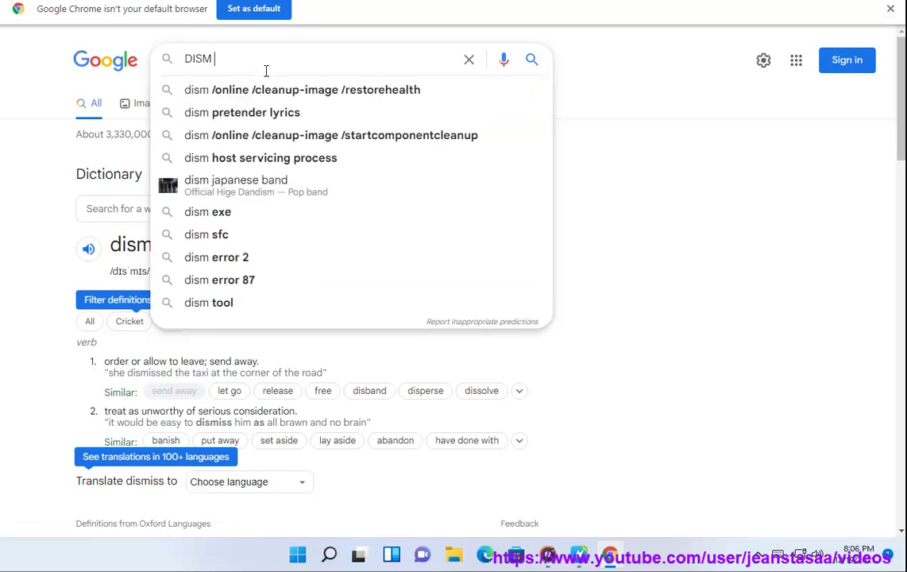
{"action": "left_click", "coordinate": [271, 91]}
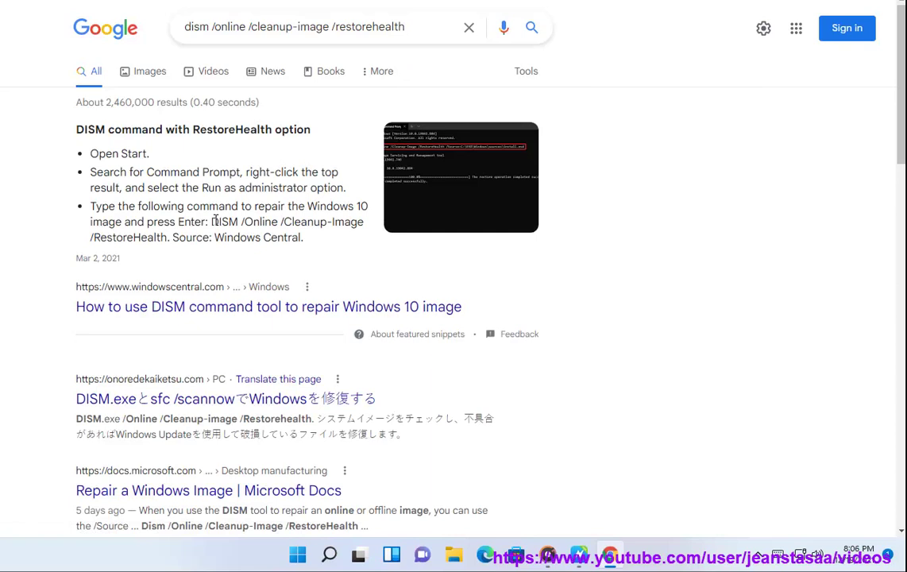
{"action": "left_click_drag", "start_coordinate": [211, 222], "coordinate": [174, 239]}
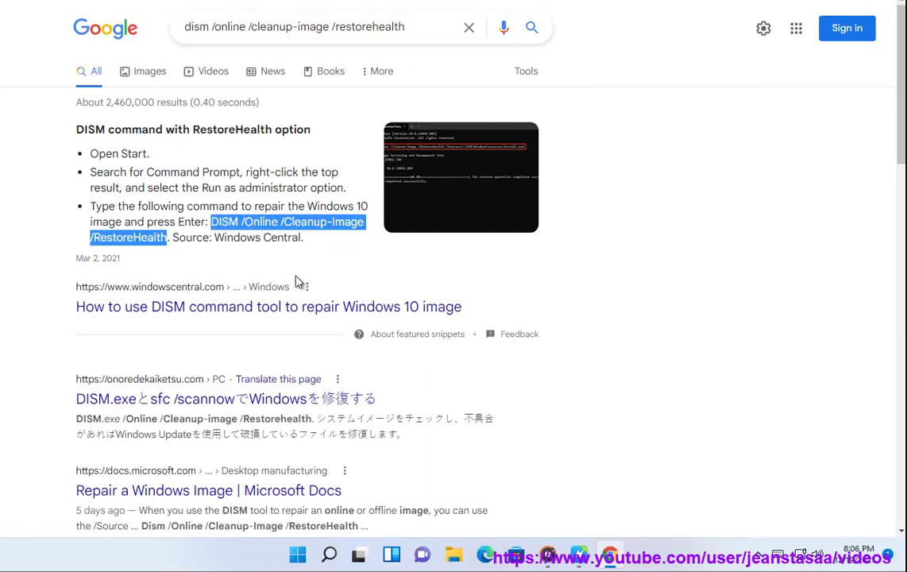
{"action": "left_click", "coordinate": [329, 555]}
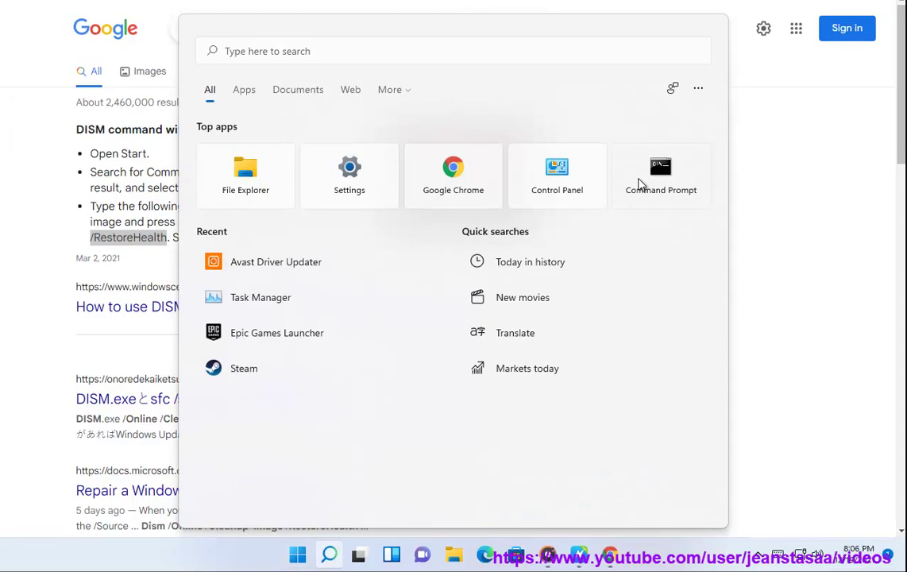
- Launch Command Prompt as administrator, approve UAC, and move the window to the right
{"action": "right_click", "coordinate": [640, 185]}
{"action": "left_click", "coordinate": [622, 195]}
{"action": "left_click", "coordinate": [372, 357]}
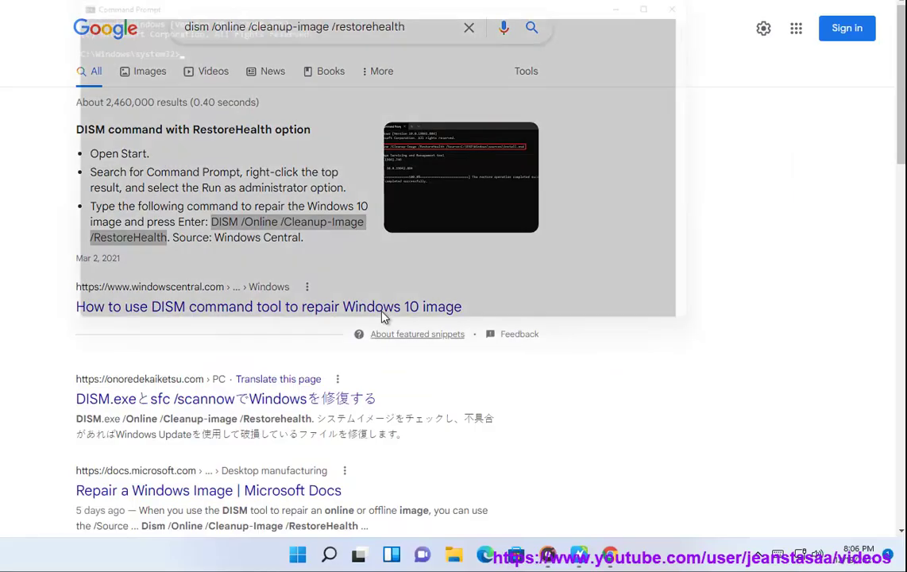
{"action": "left_click_drag", "start_coordinate": [242, 9], "coordinate": [534, 168]}
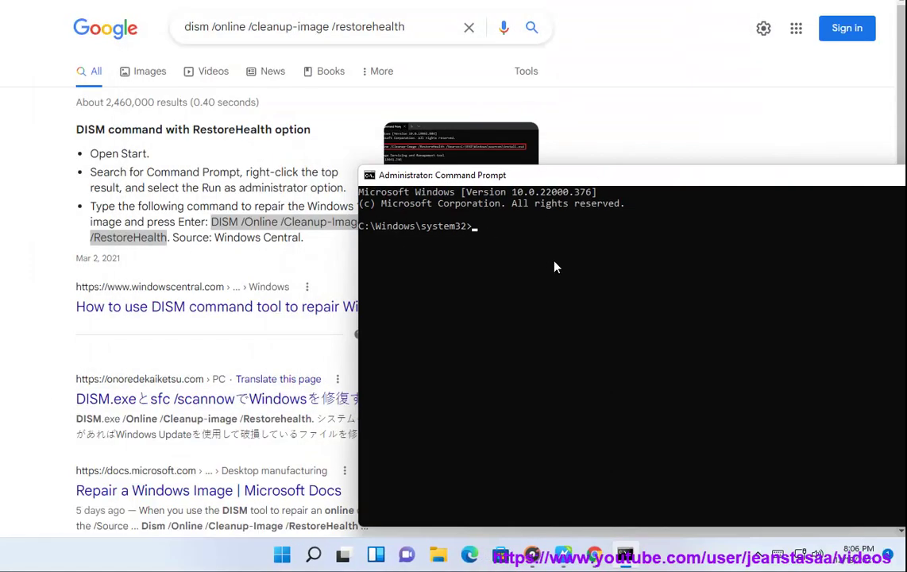
- Replace the half-typed 'sfc scannow' with the copied DISM RestoreHealth command at the prompt
{"action": "type", "text": "sfc scanno"}
{"action": "type", "text": "w"}
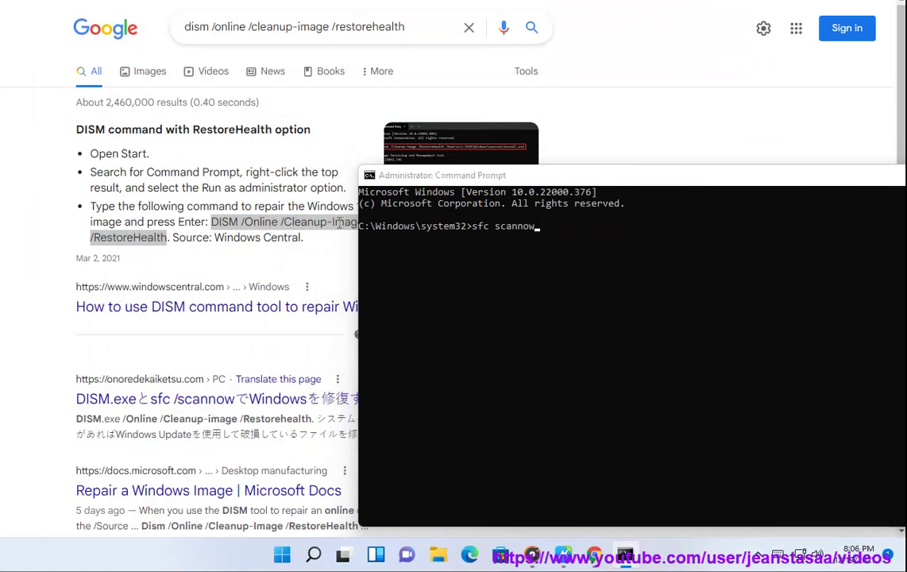
{"action": "right_click", "coordinate": [340, 224]}
{"action": "left_click", "coordinate": [361, 234]}
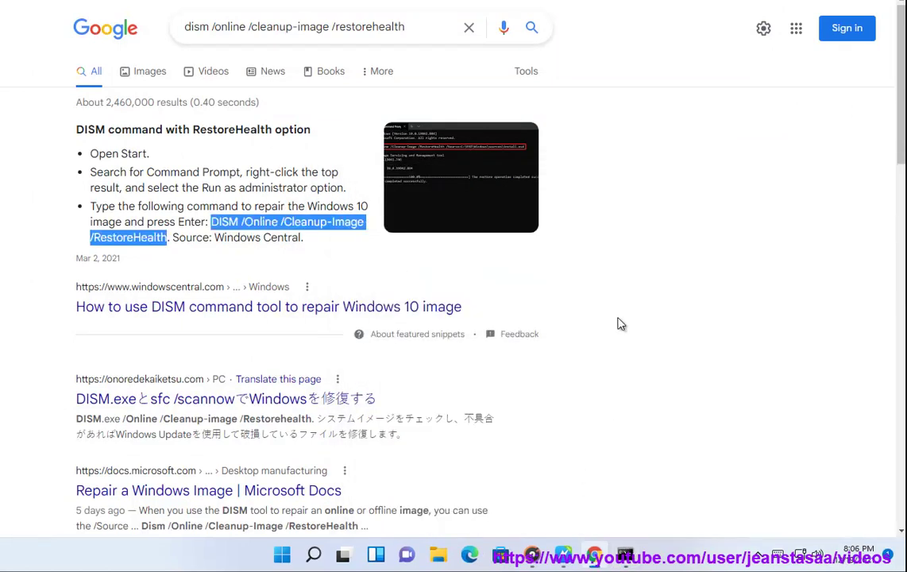
{"action": "left_click", "coordinate": [626, 555]}
{"action": "key", "text": "Escape"}
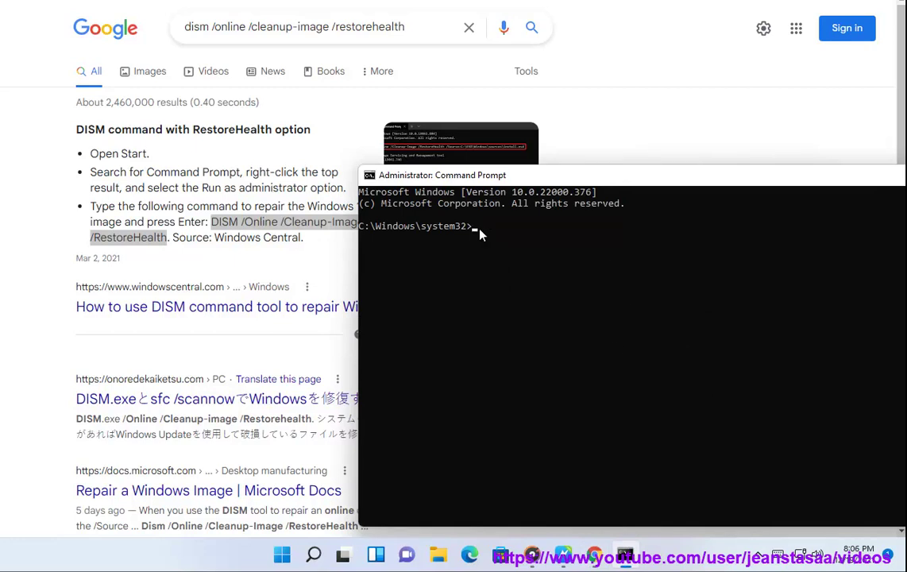
{"action": "right_click", "coordinate": [480, 228]}
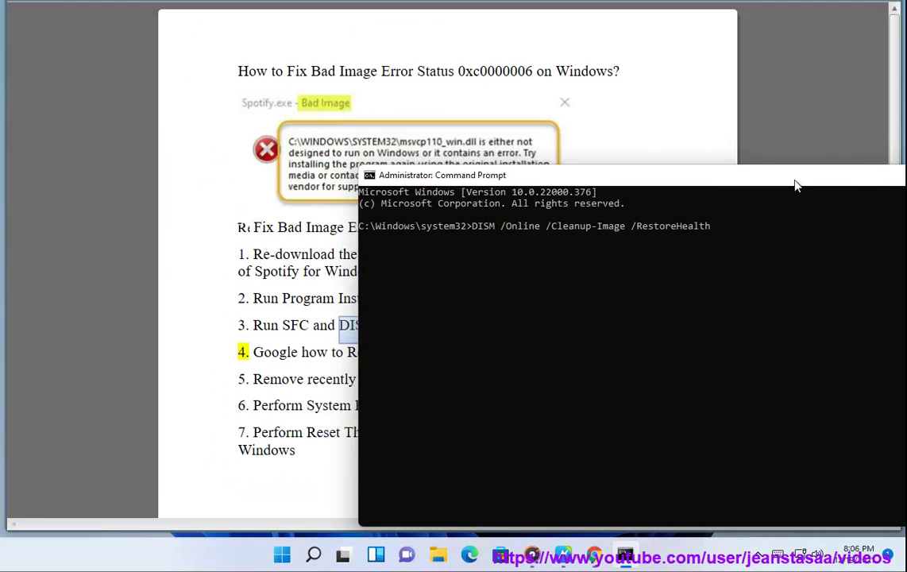
{"action": "left_click", "coordinate": [788, 181]}
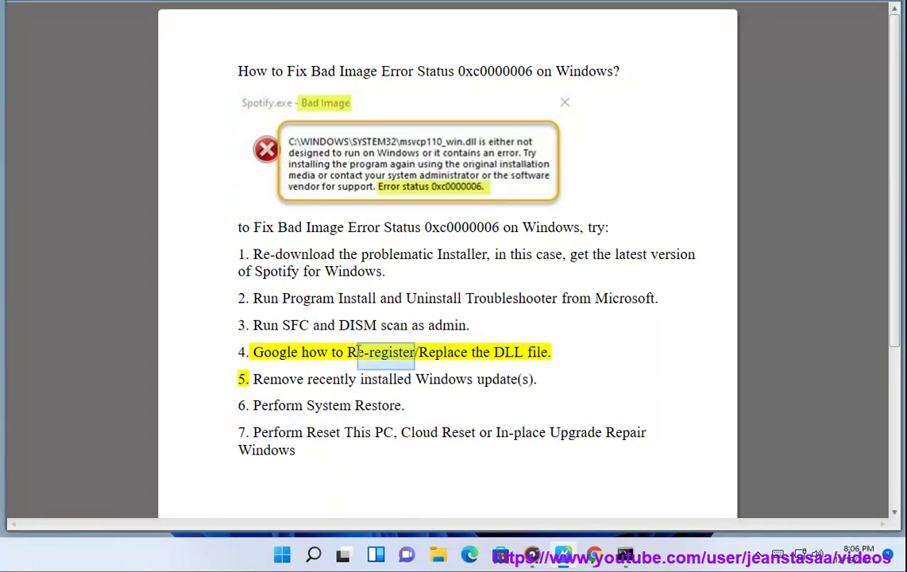
- Replace the DISM query in Chrome with a Google search for 'Re-register DLL'
{"action": "left_click", "coordinate": [601, 562]}
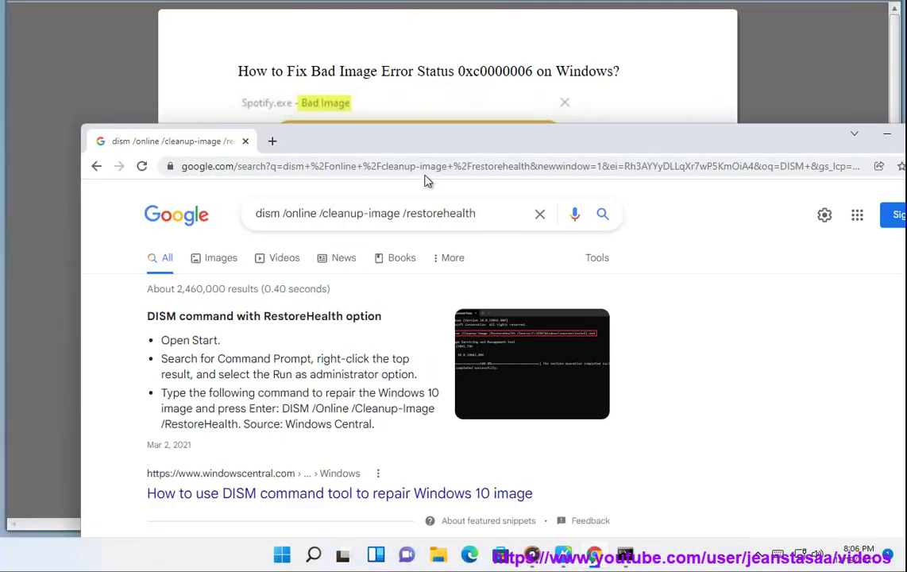
{"action": "left_click", "coordinate": [446, 213]}
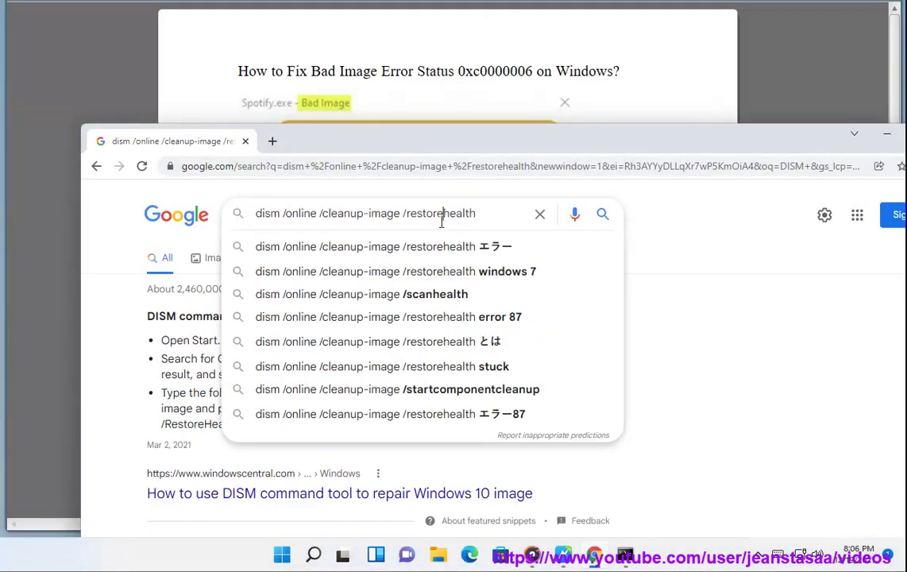
{"action": "key", "text": "ctrl+a"}
{"action": "key", "text": "BackSpace"}
{"action": "type", "text": "Re-register "}
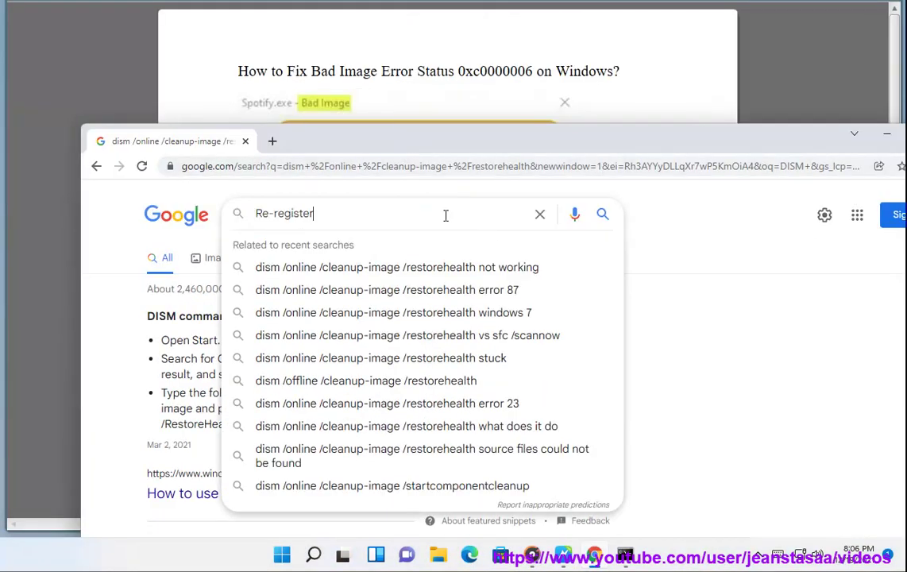
{"action": "type", "text": "d"}
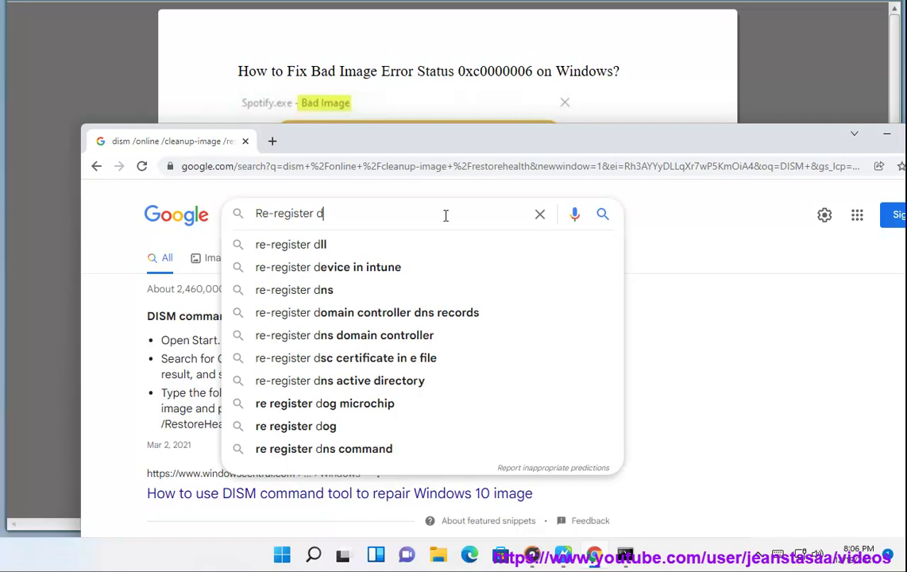
{"action": "key", "text": "BackSpace"}
{"action": "type", "text": "DLL"}
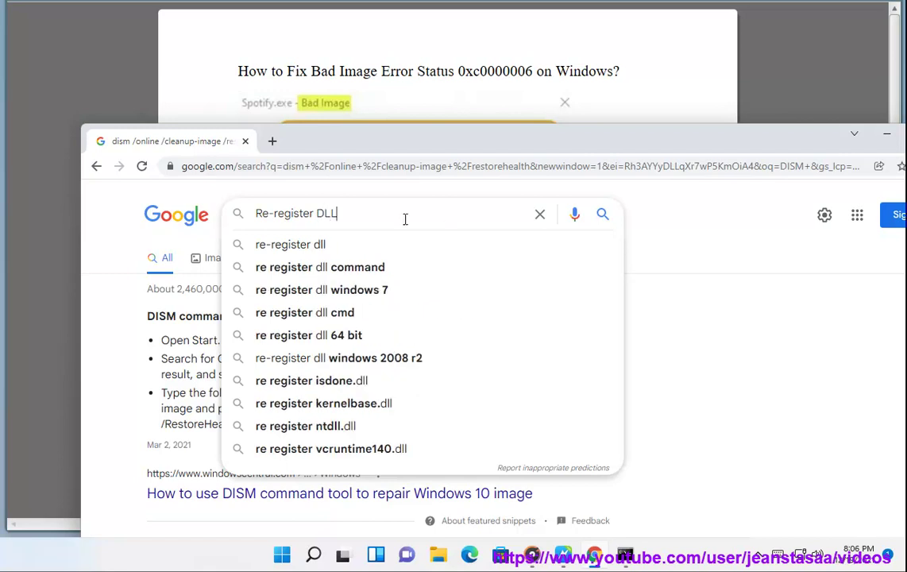
{"action": "key", "text": "Return"}
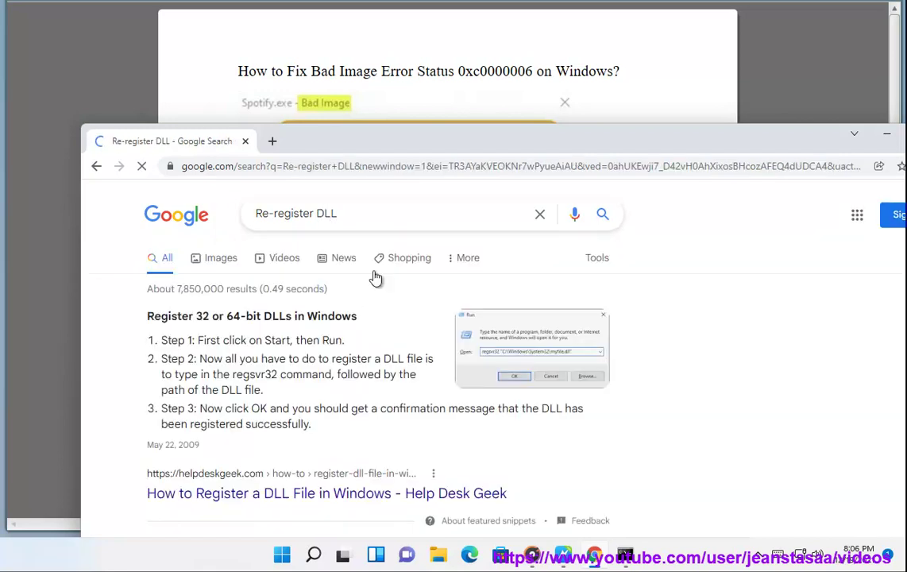
- Scroll the results down to Microsoft's Regsvr32 page, highlight it, and minimize Chrome
{"action": "scroll", "coordinate": [344, 357], "scroll_direction": "down", "scroll_amount": 3}
{"action": "scroll", "coordinate": [356, 400], "scroll_direction": "down", "scroll_amount": 3}
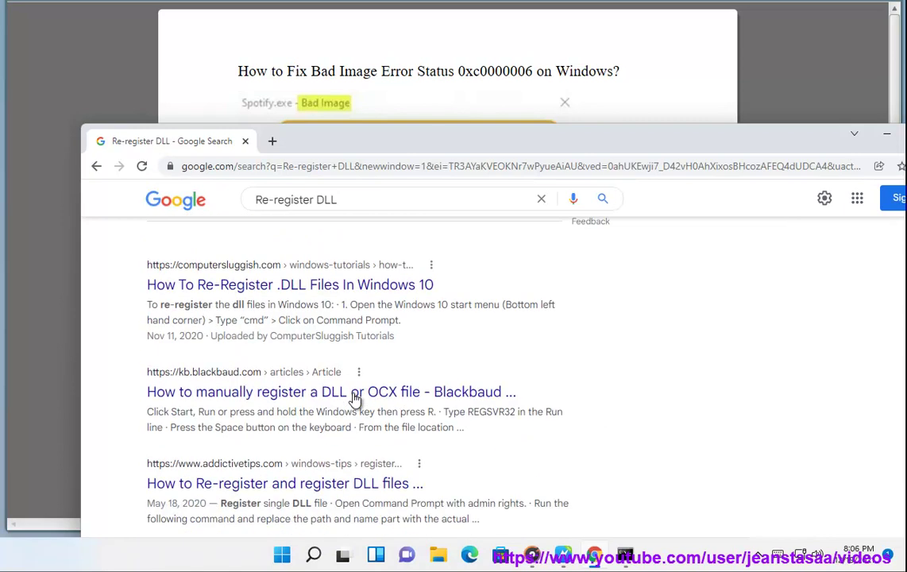
{"action": "scroll", "coordinate": [373, 395], "scroll_direction": "down", "scroll_amount": 2}
{"action": "scroll", "coordinate": [405, 404], "scroll_direction": "down", "scroll_amount": 2}
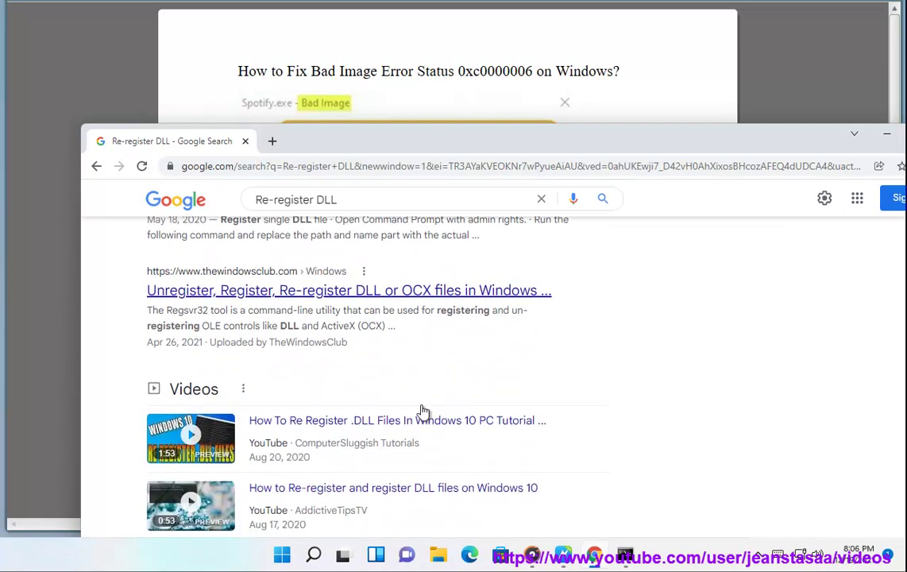
{"action": "scroll", "coordinate": [424, 412], "scroll_direction": "down", "scroll_amount": 2}
{"action": "scroll", "coordinate": [424, 412], "scroll_direction": "down", "scroll_amount": 3}
{"action": "scroll", "coordinate": [423, 412], "scroll_direction": "down", "scroll_amount": 2}
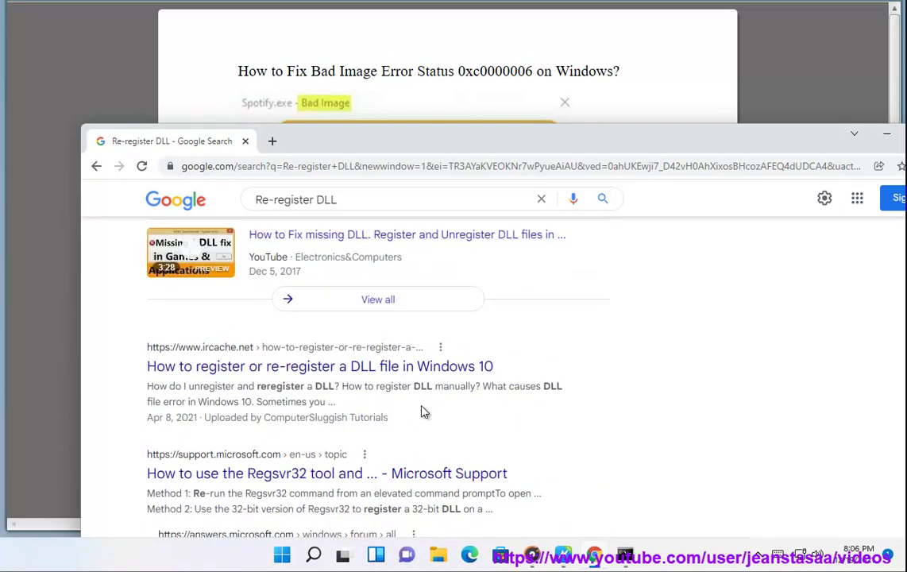
{"action": "scroll", "coordinate": [423, 412], "scroll_direction": "down", "scroll_amount": 2}
{"action": "mouse_move", "coordinate": [141, 334]}
{"action": "left_mouse_down"}
{"action": "mouse_move", "coordinate": [429, 333]}
{"action": "mouse_move", "coordinate": [406, 338]}
{"action": "left_mouse_up"}
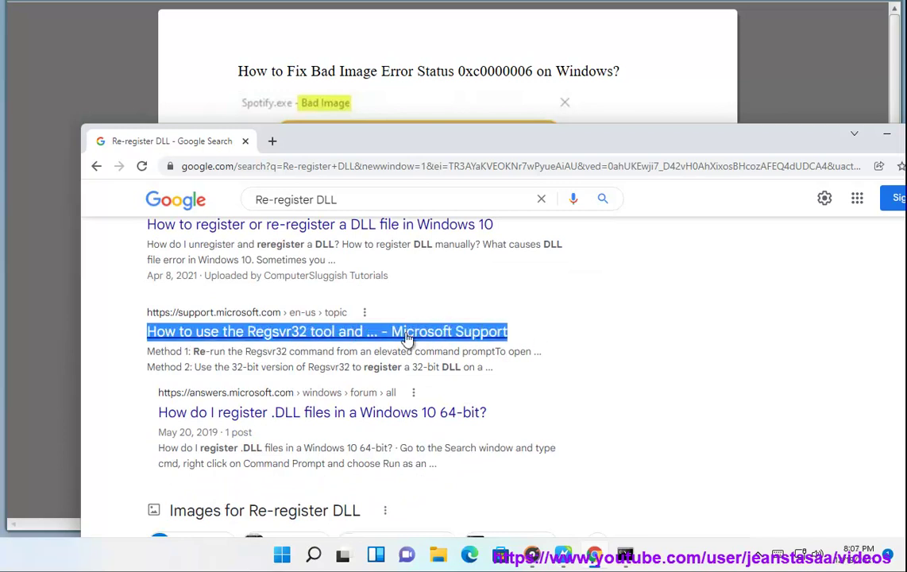
{"action": "left_click", "coordinate": [888, 141]}
- Go through Settings > Windows Update > Update history to the Uninstall updates list
{"action": "double_click", "coordinate": [450, 356]}
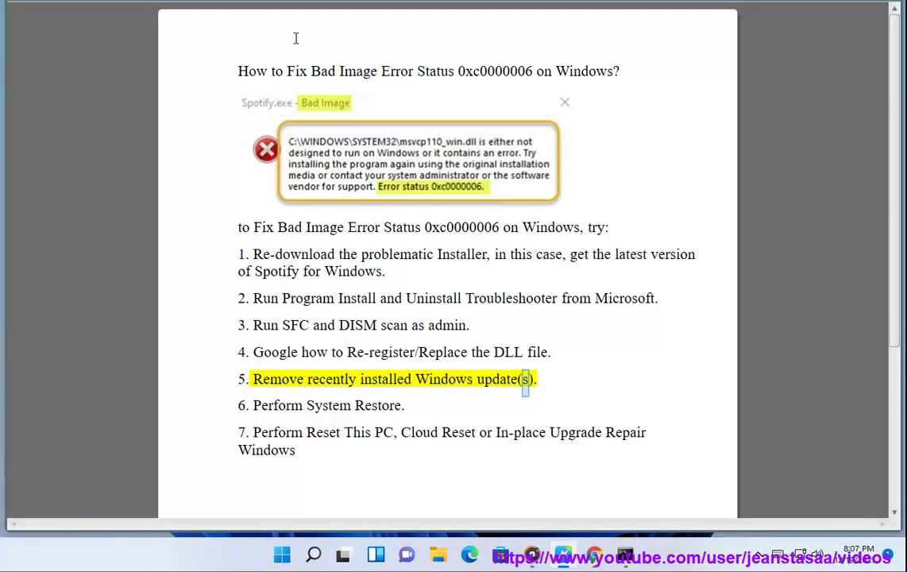
{"action": "left_click", "coordinate": [282, 554]}
{"action": "left_click", "coordinate": [622, 165]}
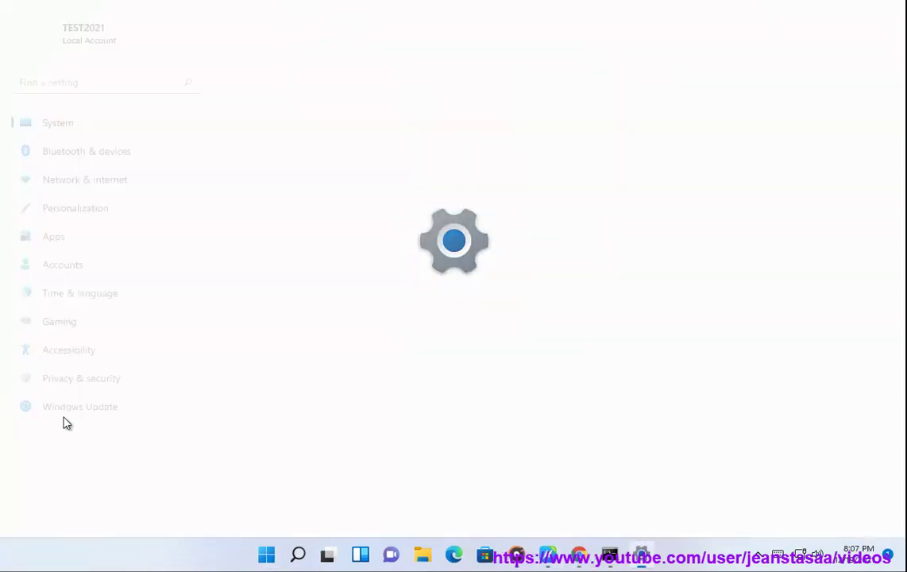
{"action": "left_click", "coordinate": [50, 380]}
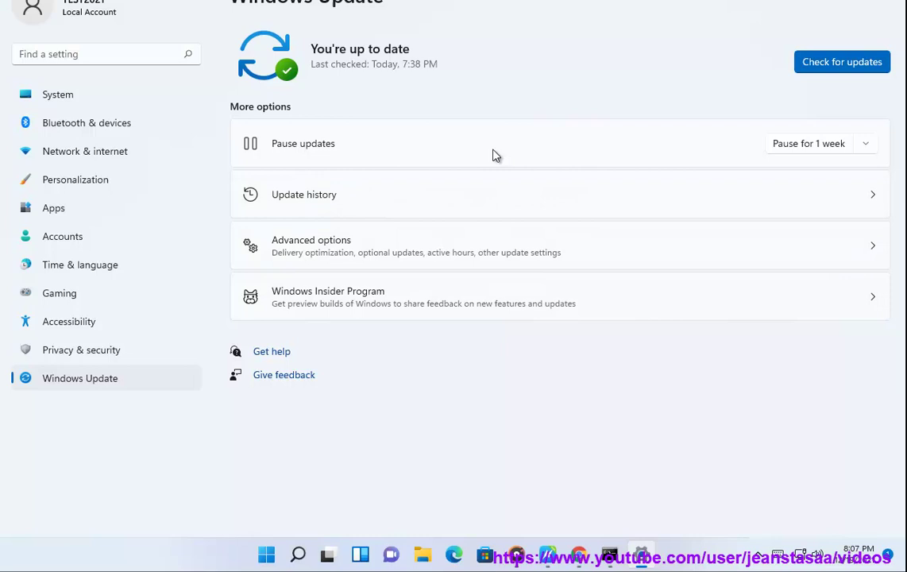
{"action": "left_click", "coordinate": [486, 194]}
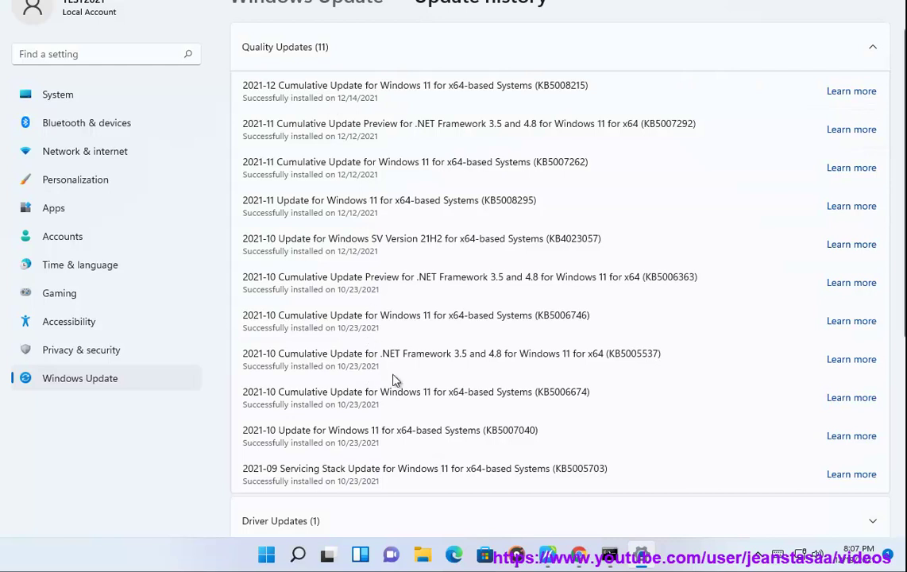
{"action": "scroll", "coordinate": [519, 389], "scroll_direction": "down", "scroll_amount": 3}
{"action": "scroll", "coordinate": [386, 413], "scroll_direction": "down", "scroll_amount": 2}
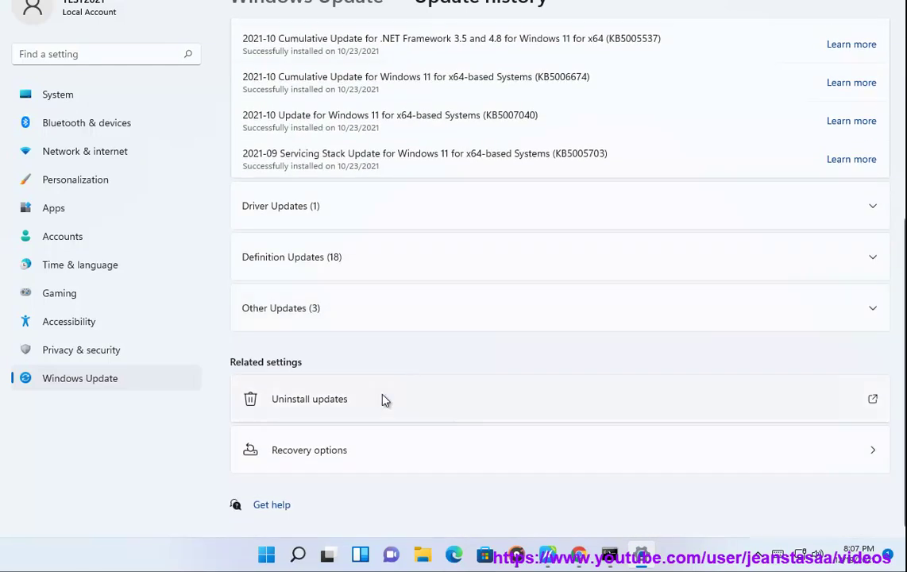
{"action": "left_click", "coordinate": [409, 401]}
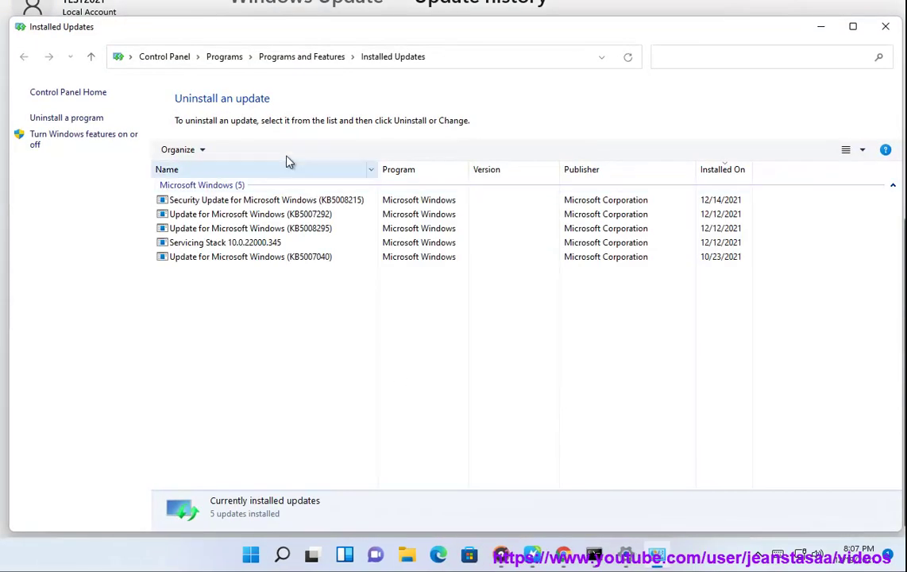
- Start uninstalling security update KB5008215, answer No to the confirmation, and close Installed Updates
{"action": "left_click", "coordinate": [640, 202]}
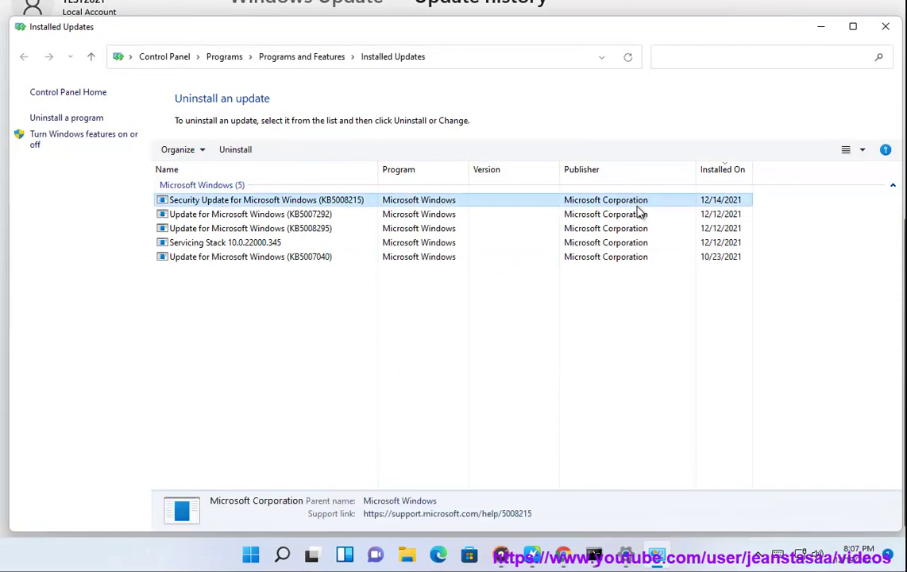
{"action": "left_click", "coordinate": [238, 150]}
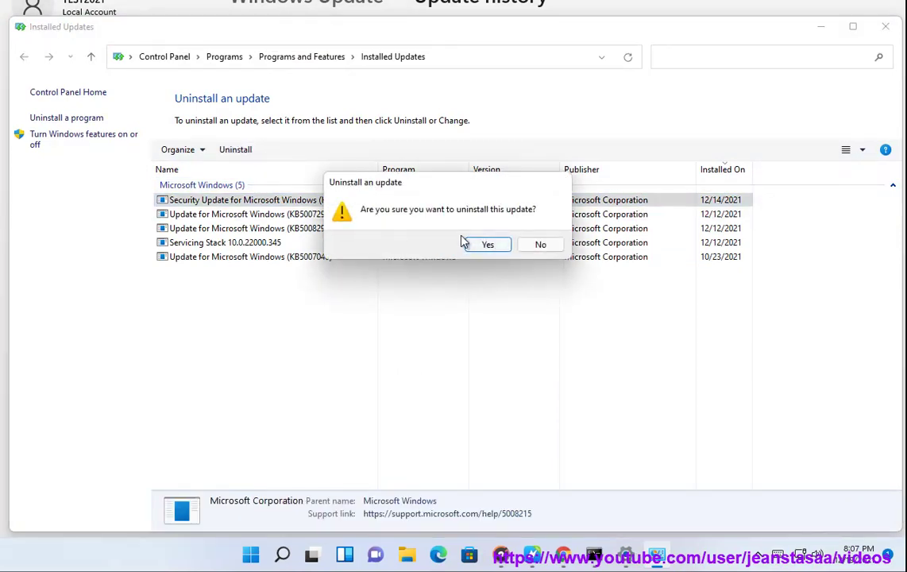
{"action": "left_click", "coordinate": [540, 243]}
{"action": "left_click", "coordinate": [885, 26]}
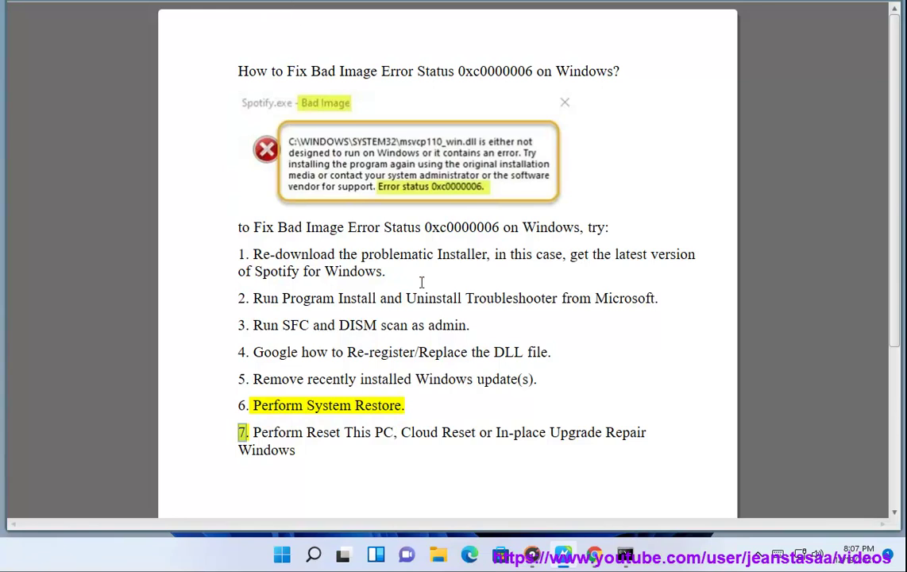
- Open Control Panel > System and Security > Backup and Restore (Windows 7), then minimize it
{"action": "left_click", "coordinate": [314, 554]}
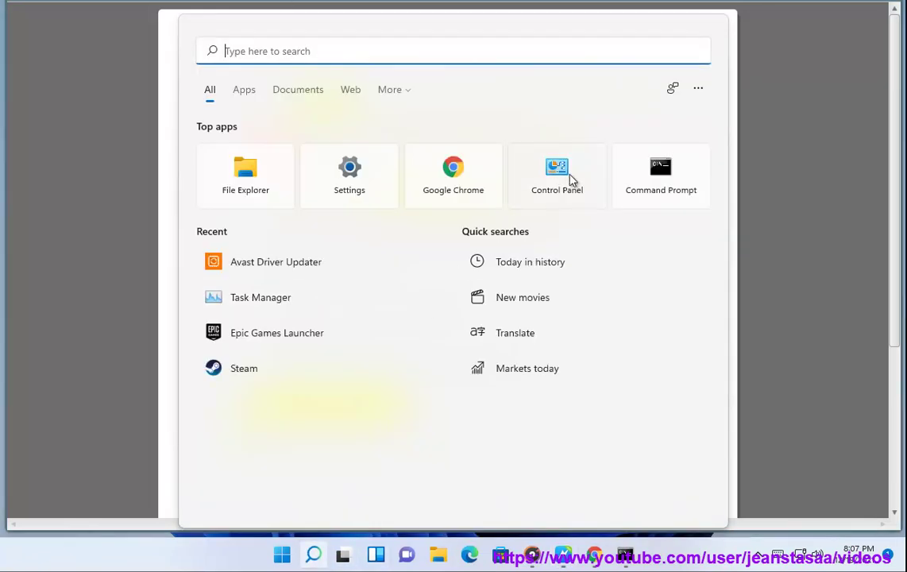
{"action": "left_click", "coordinate": [570, 176]}
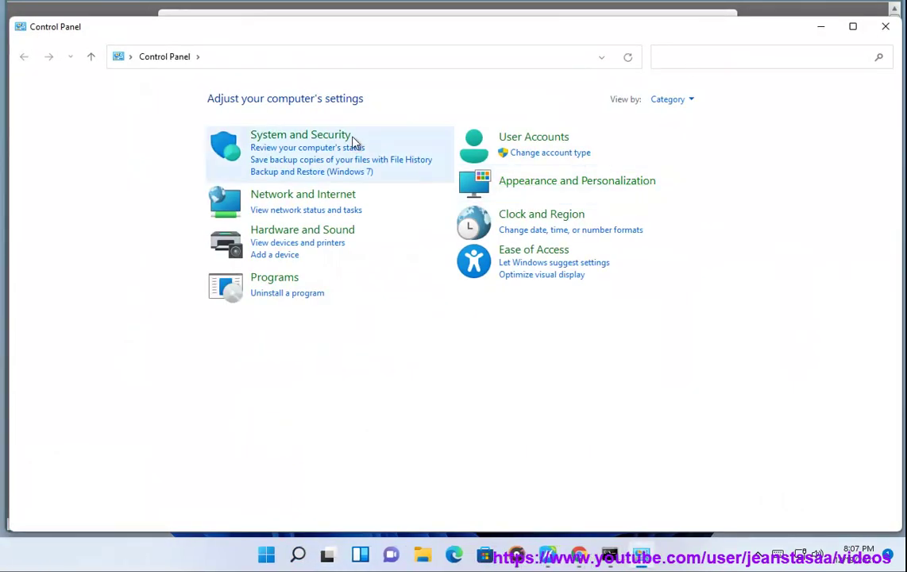
{"action": "left_click", "coordinate": [348, 141]}
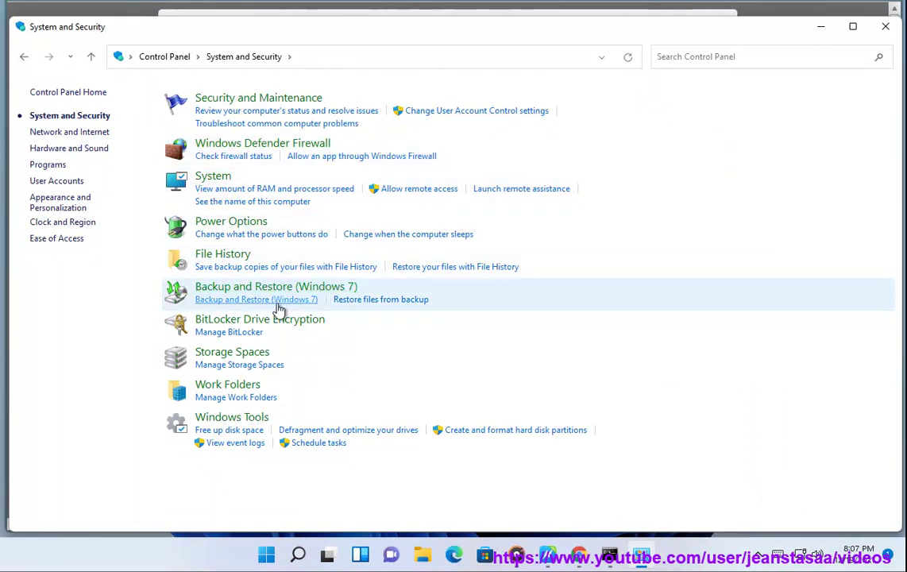
{"action": "left_click", "coordinate": [380, 299]}
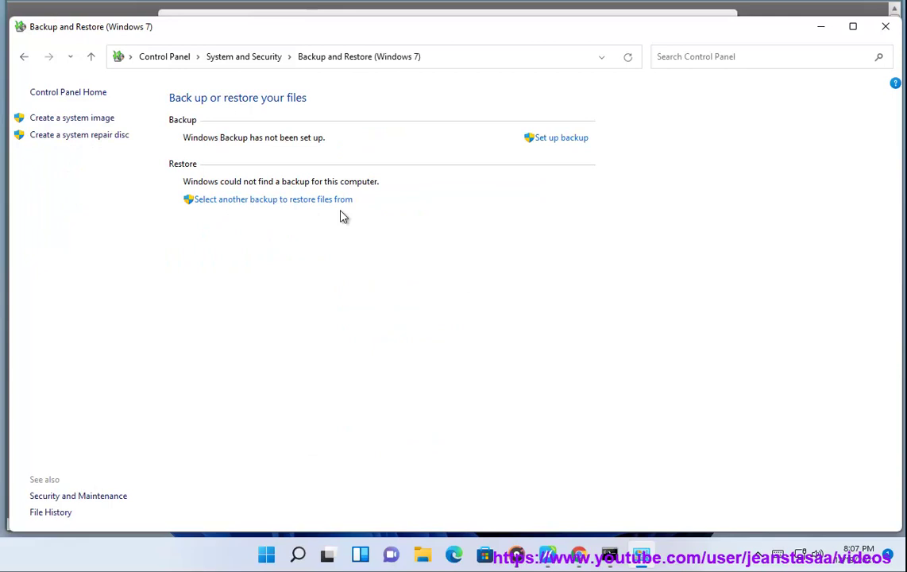
{"action": "left_click", "coordinate": [821, 27]}
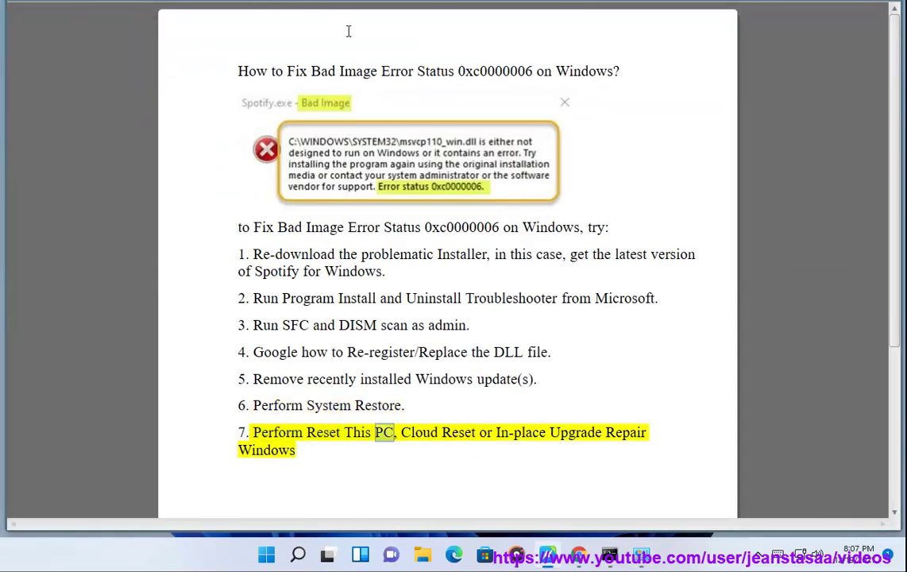